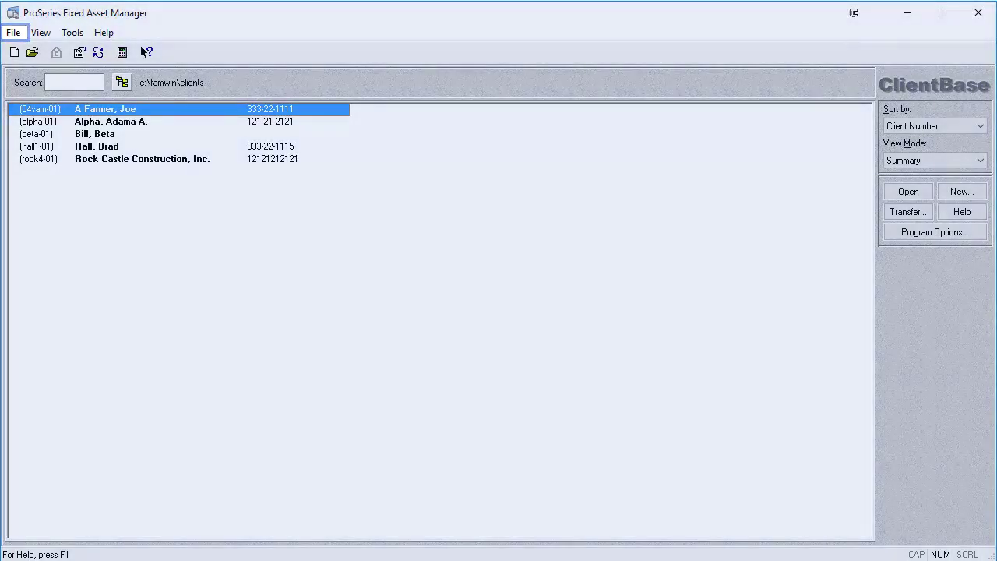
Open the CSV asset import wizard for the sample farmer client and review its welcome information
key("alt+f")
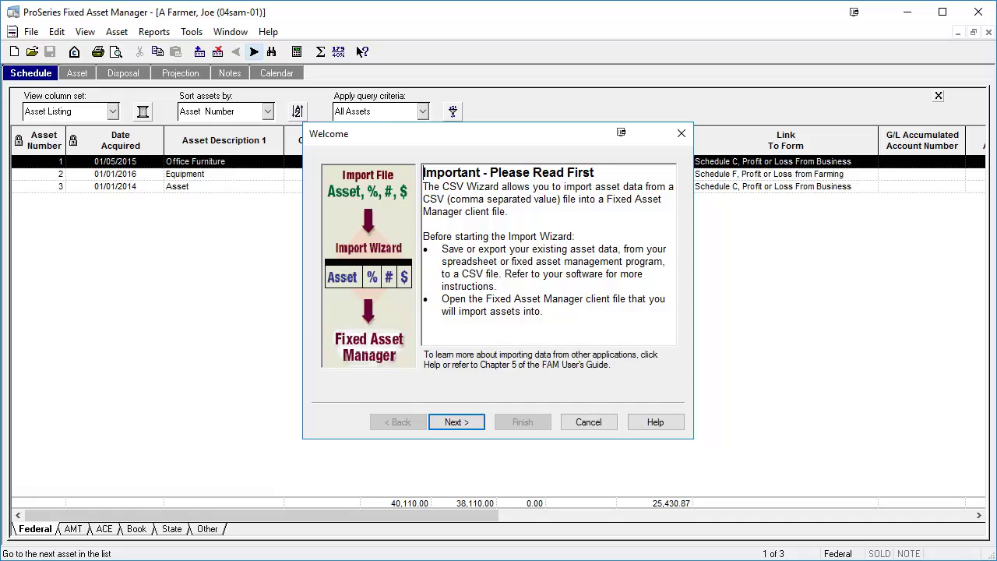
key("Return")
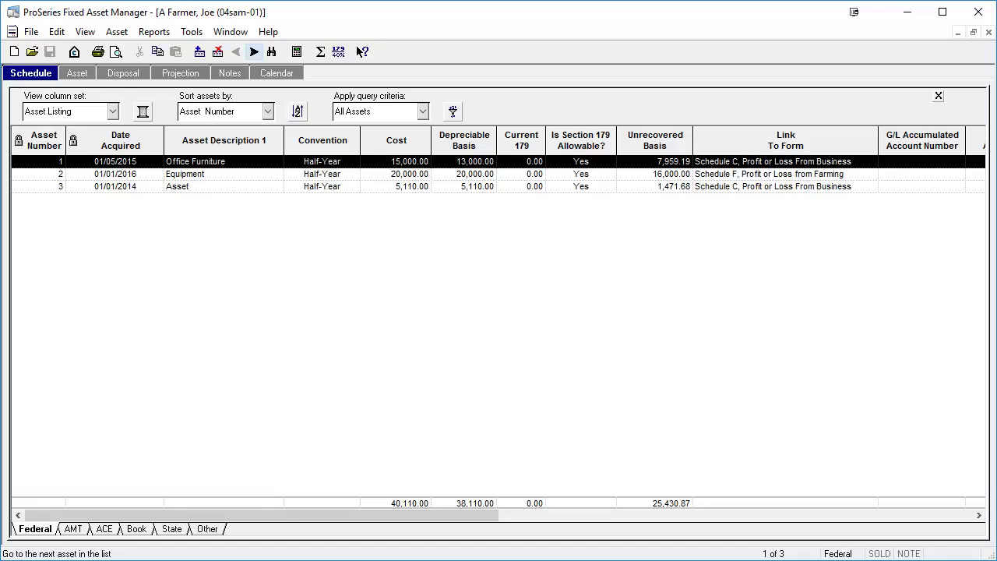
Review the export formats available for the open client
key("alt+f")
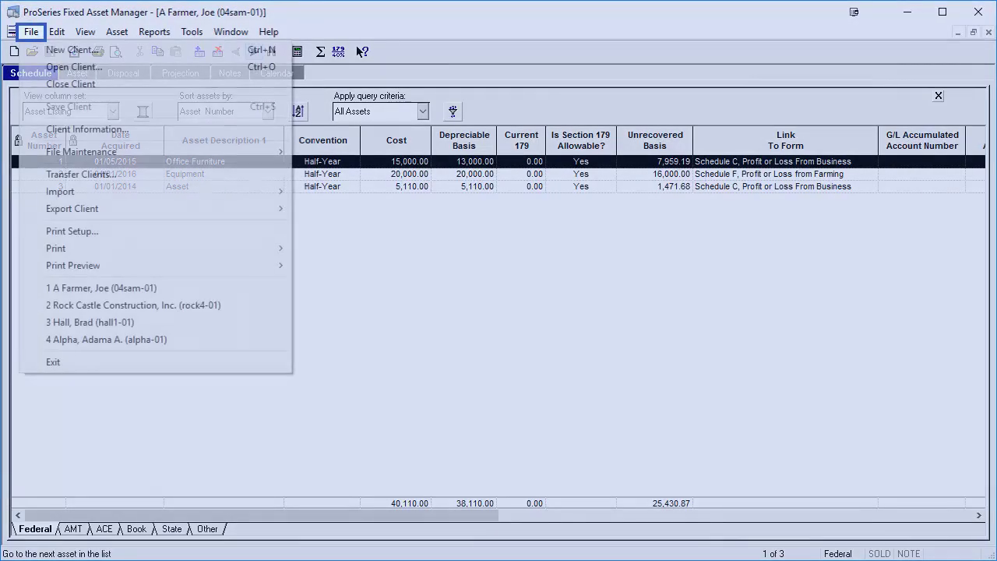
key("Down")
key("Down")
key("Down")
key("Down")
key("Down")
key("Down")
key("Down")
key("Down")
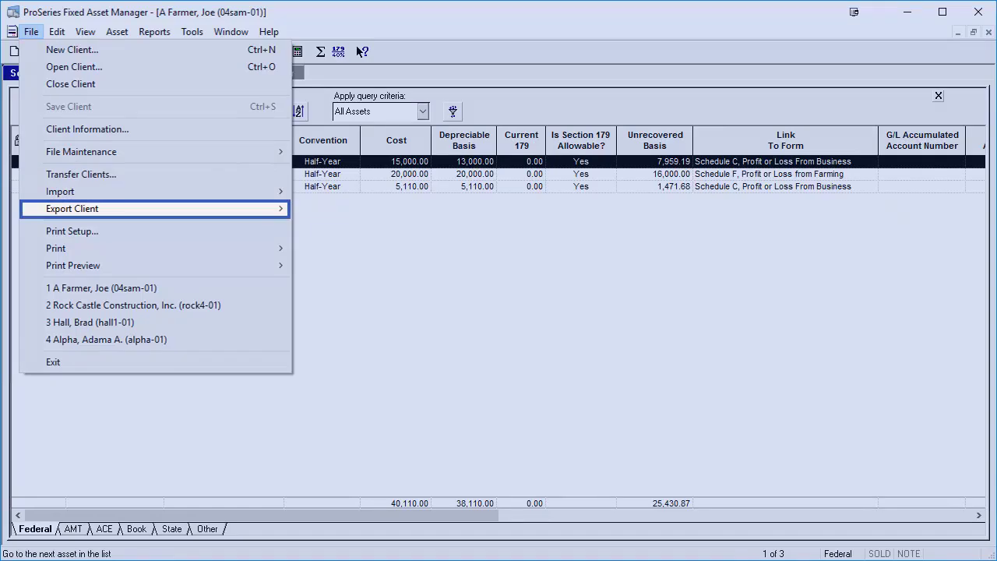
key("Right")
key("Down")
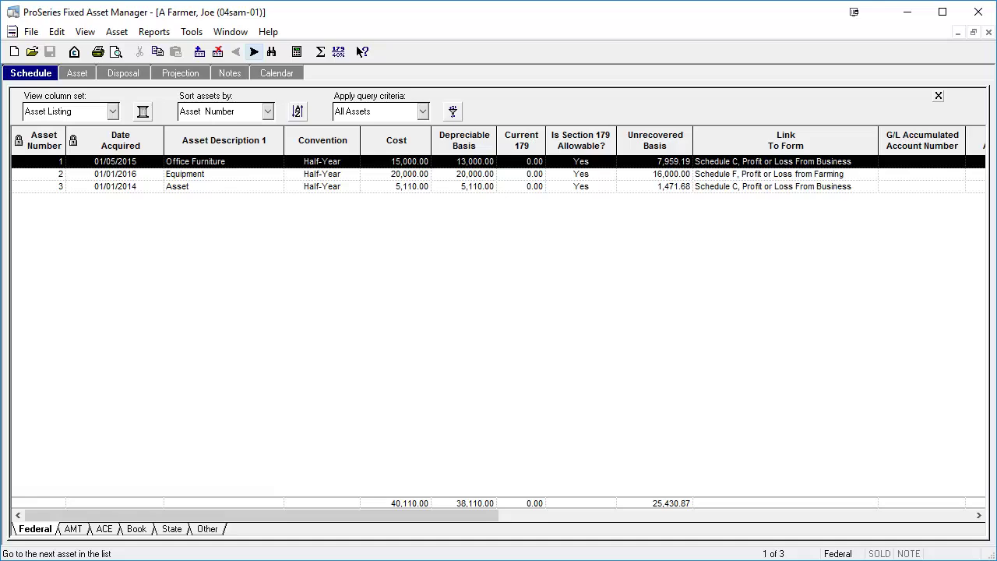
Export the client's assets to ProSeries in C:\FamWin\Export, automatically overwriting any existing file, and dismiss the exception log
key("alt+f")
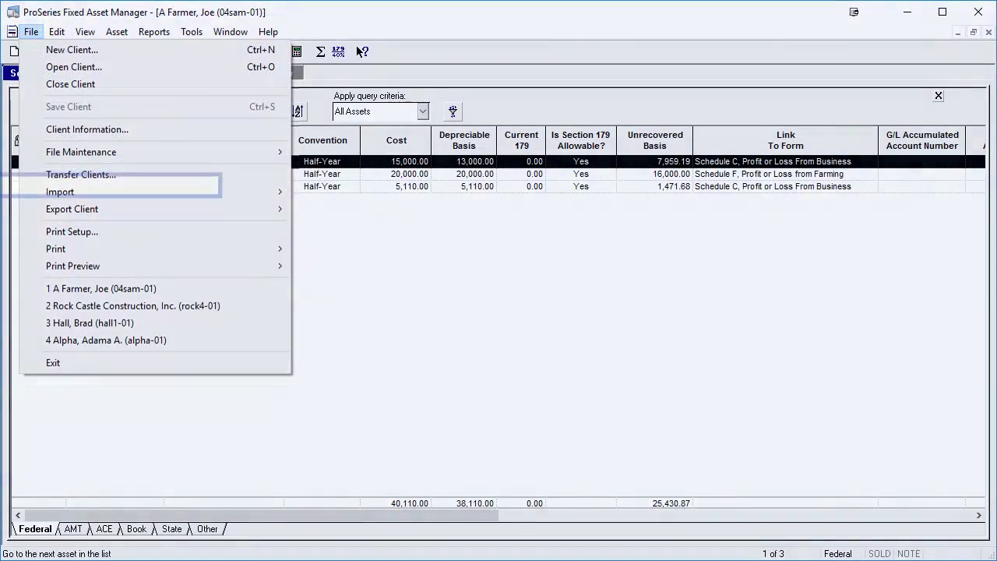
key("e")
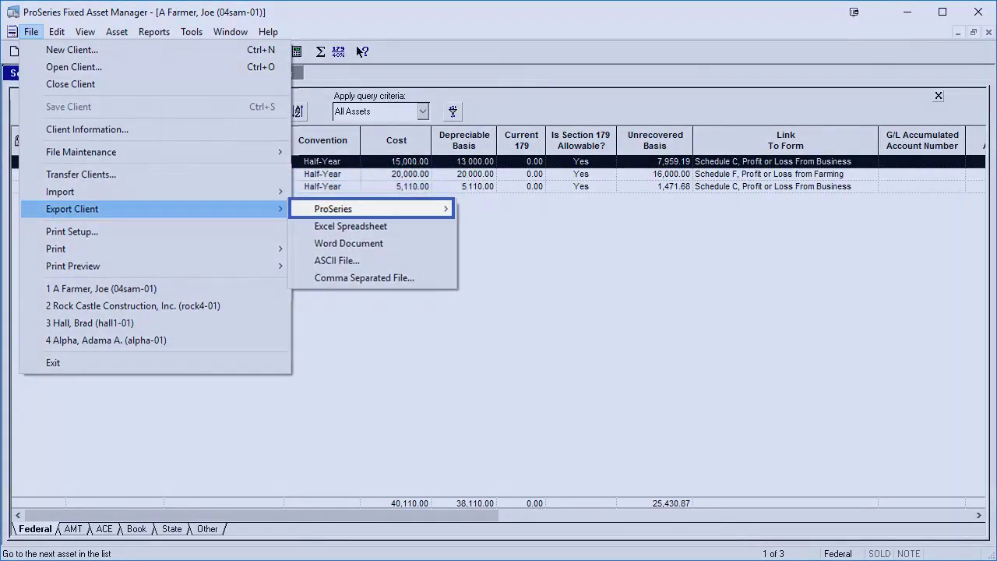
key("Right")
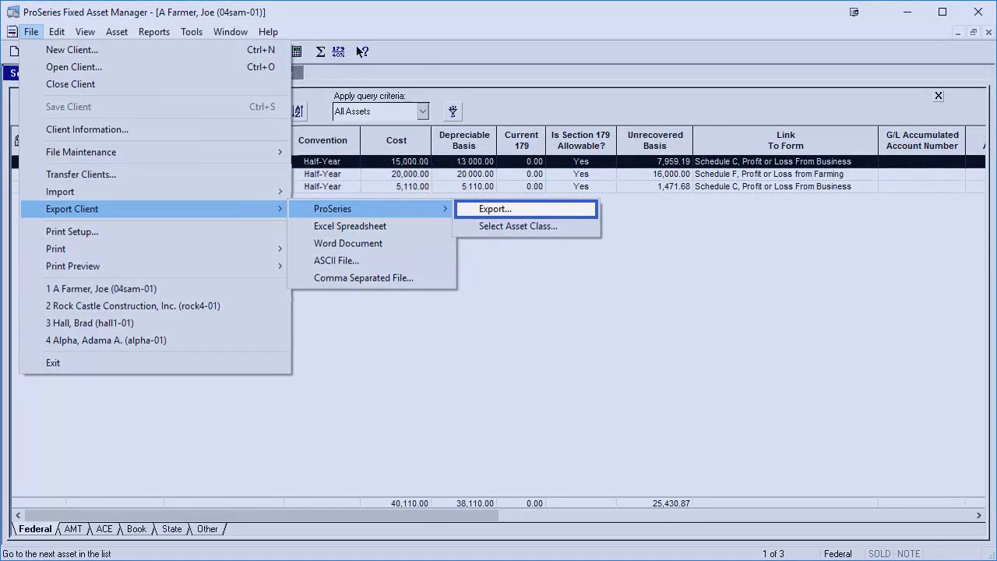
key("Return")
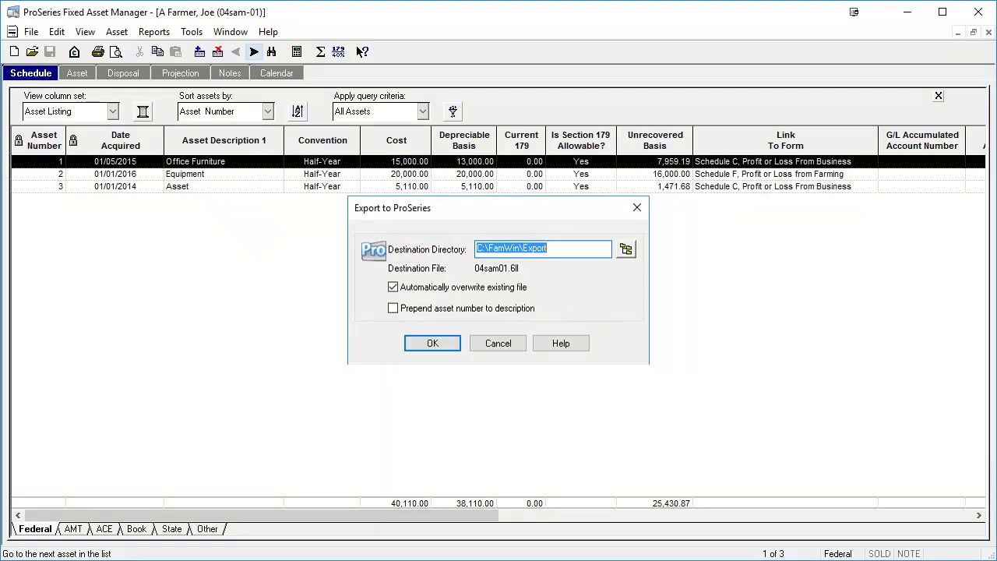
key("Return")
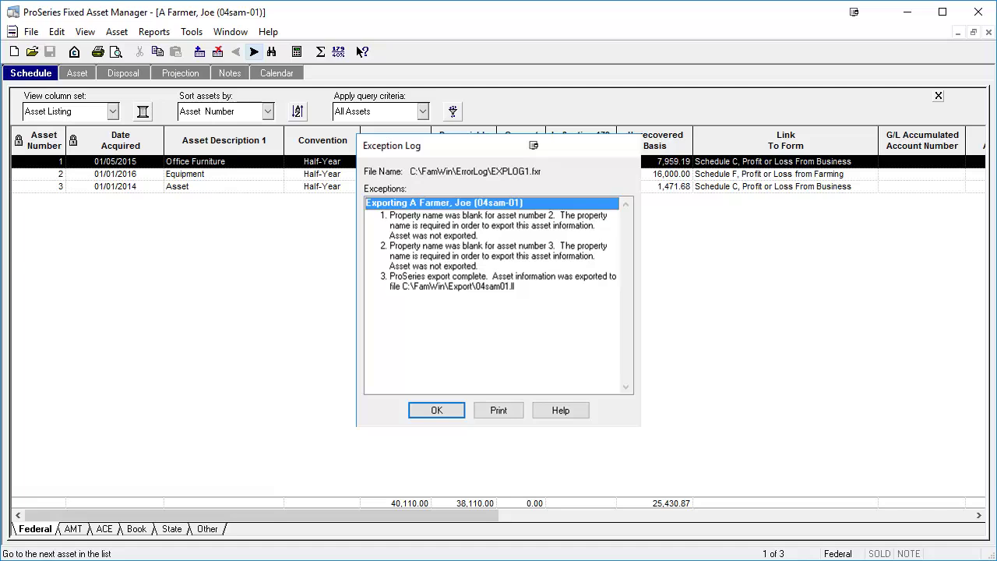
key("Return")
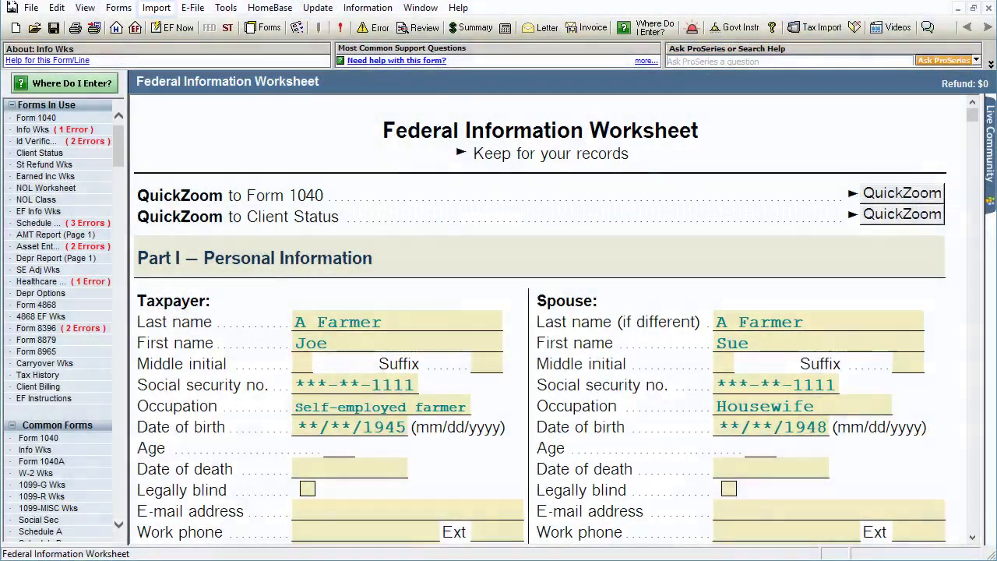
Switch to the client's ProSeries tax return and run the Fixed Asset Import
left_click(156, 8)
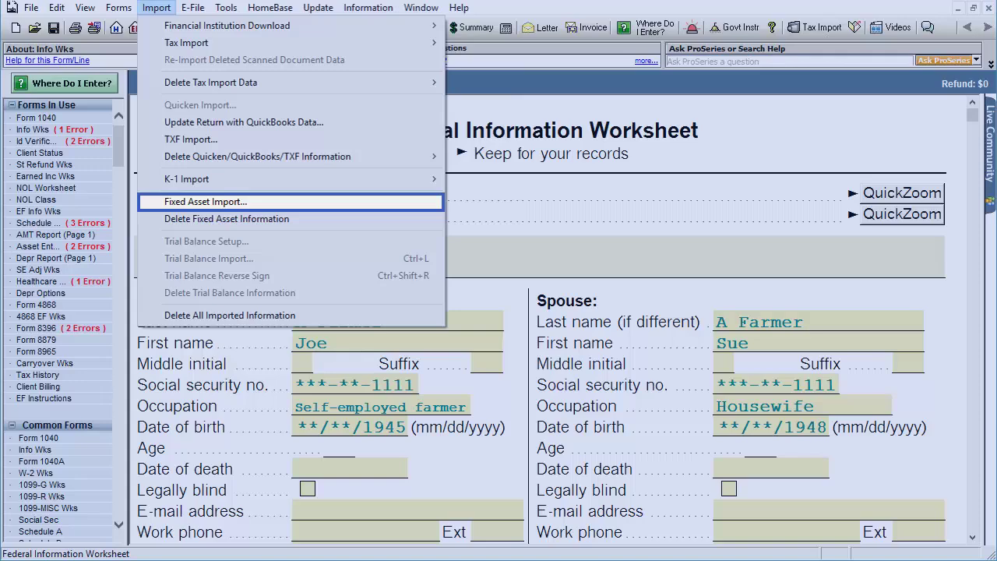
key("Escape")
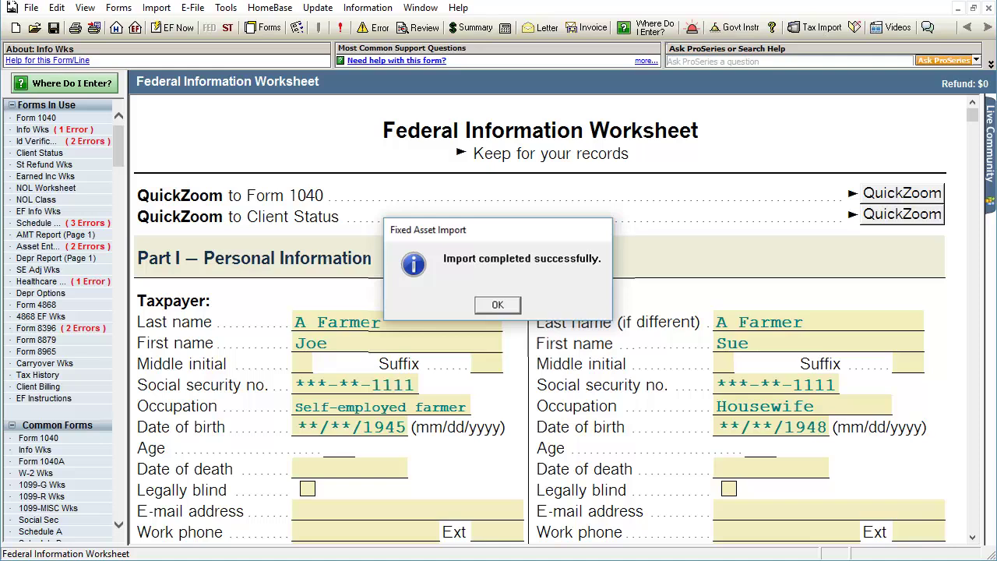
key("Return")
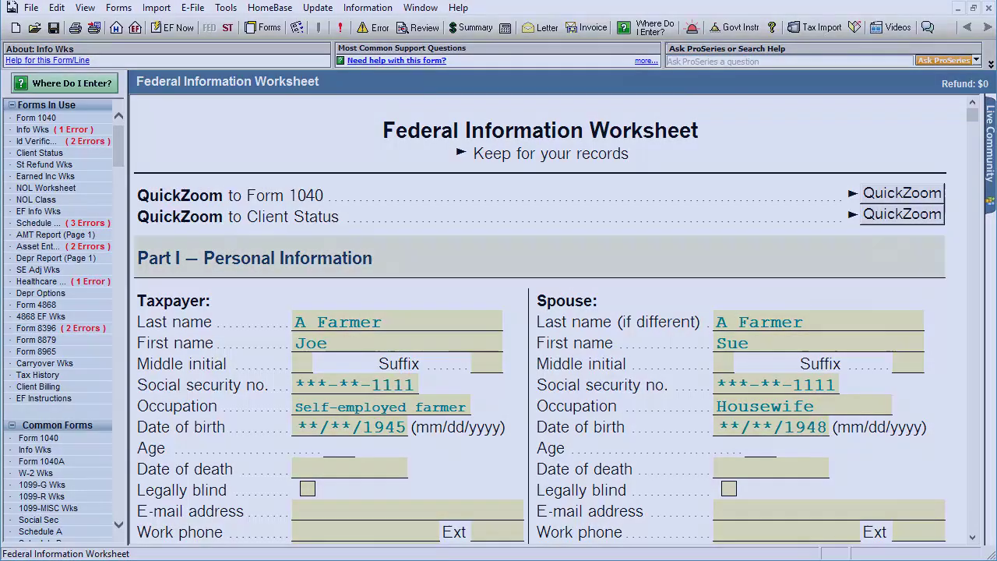
Delete all fixed asset information from the tax return
left_click(156, 7)
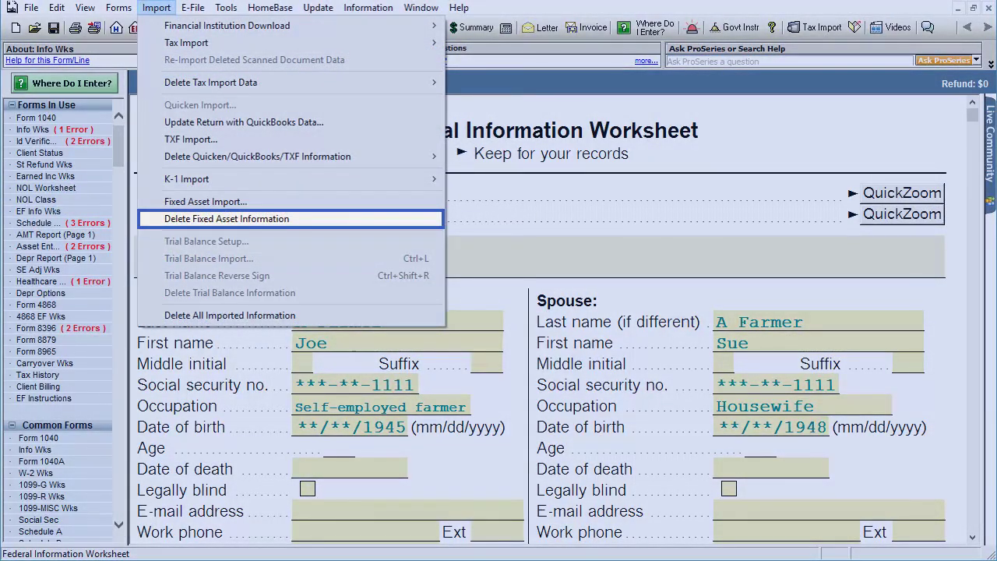
key("Return")
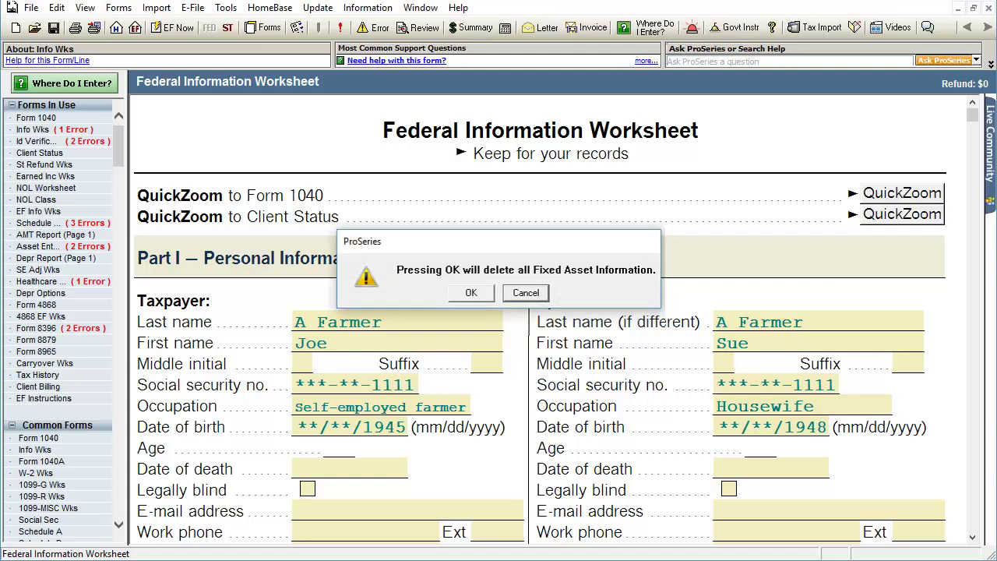
key("Return")
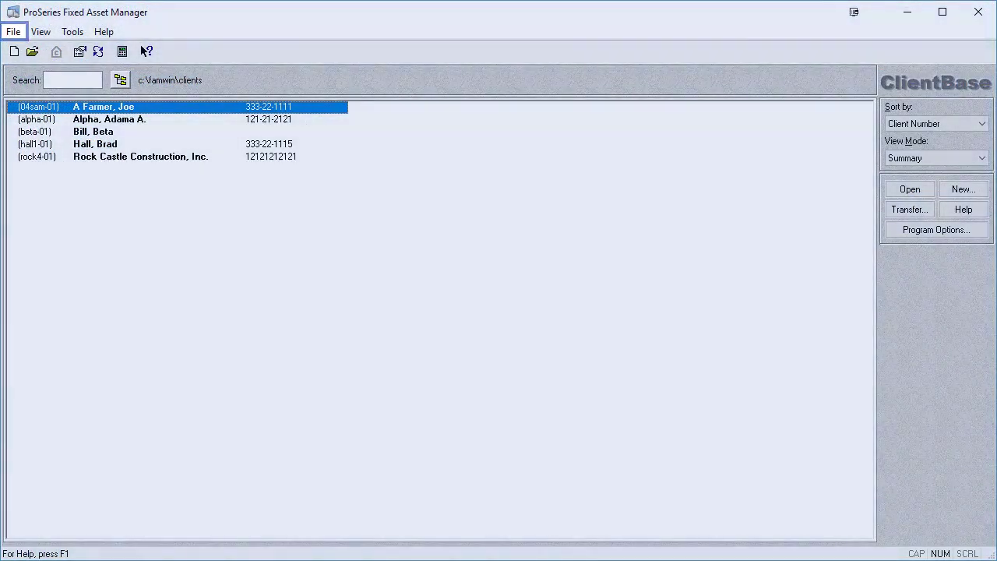
Switch to ProSeries Fixed Asset Manager, start an import from ProSeries, and select the "Contributions, IRA" 1040 client
left_click(13, 31)
key("Down")
key("Down")
key("Down")
key("Down")
key("Down")
key("Down")
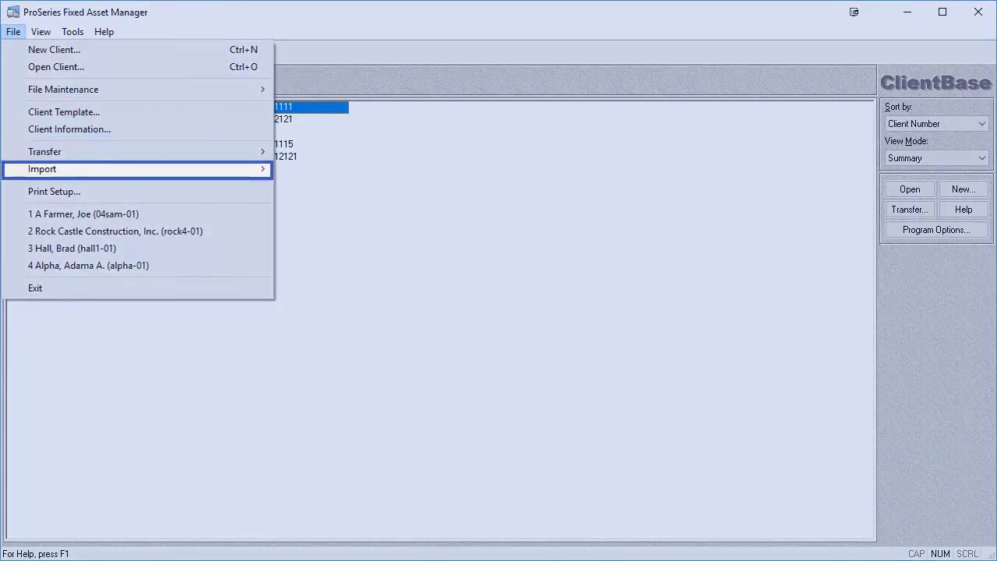
key("Right")
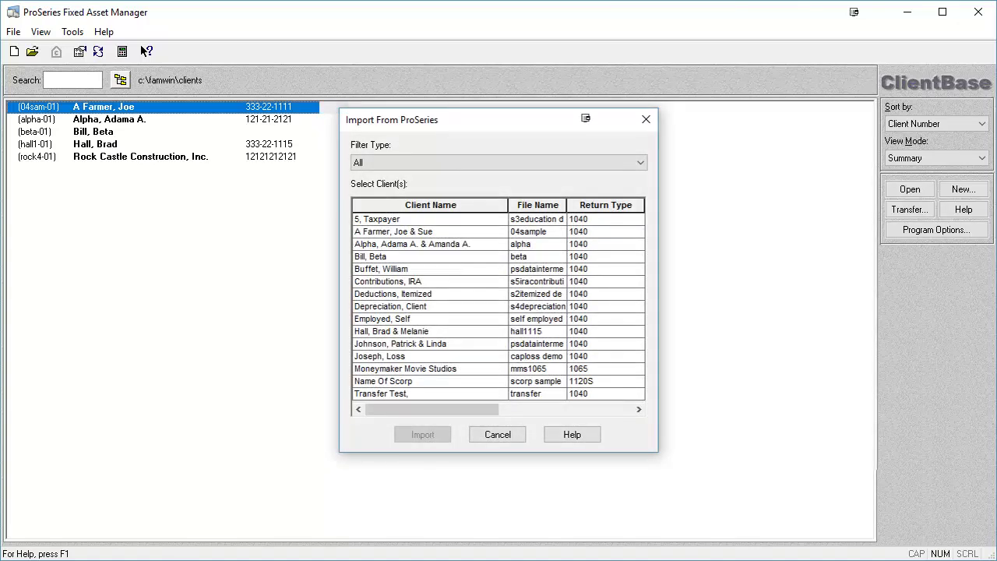
left_click(429, 282)
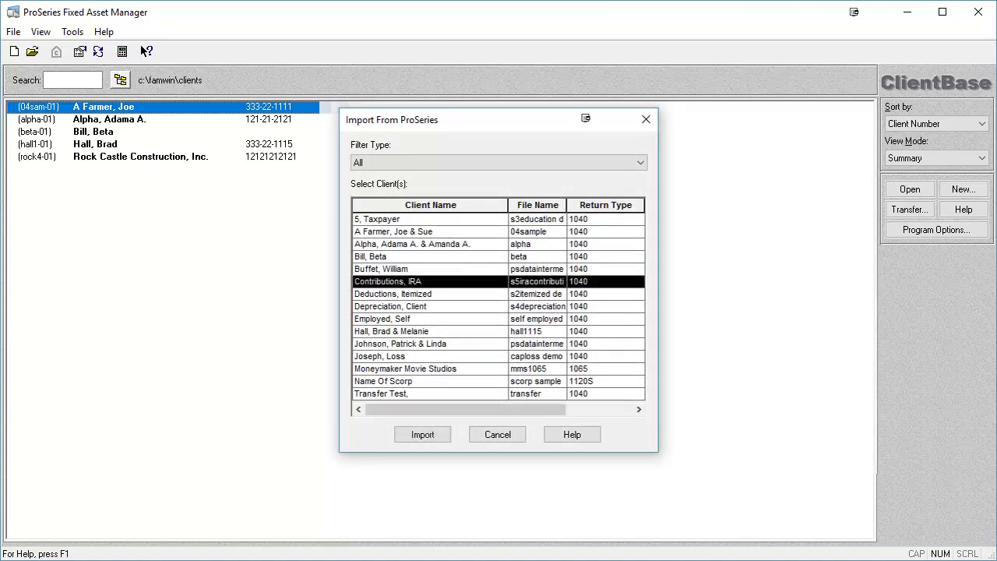